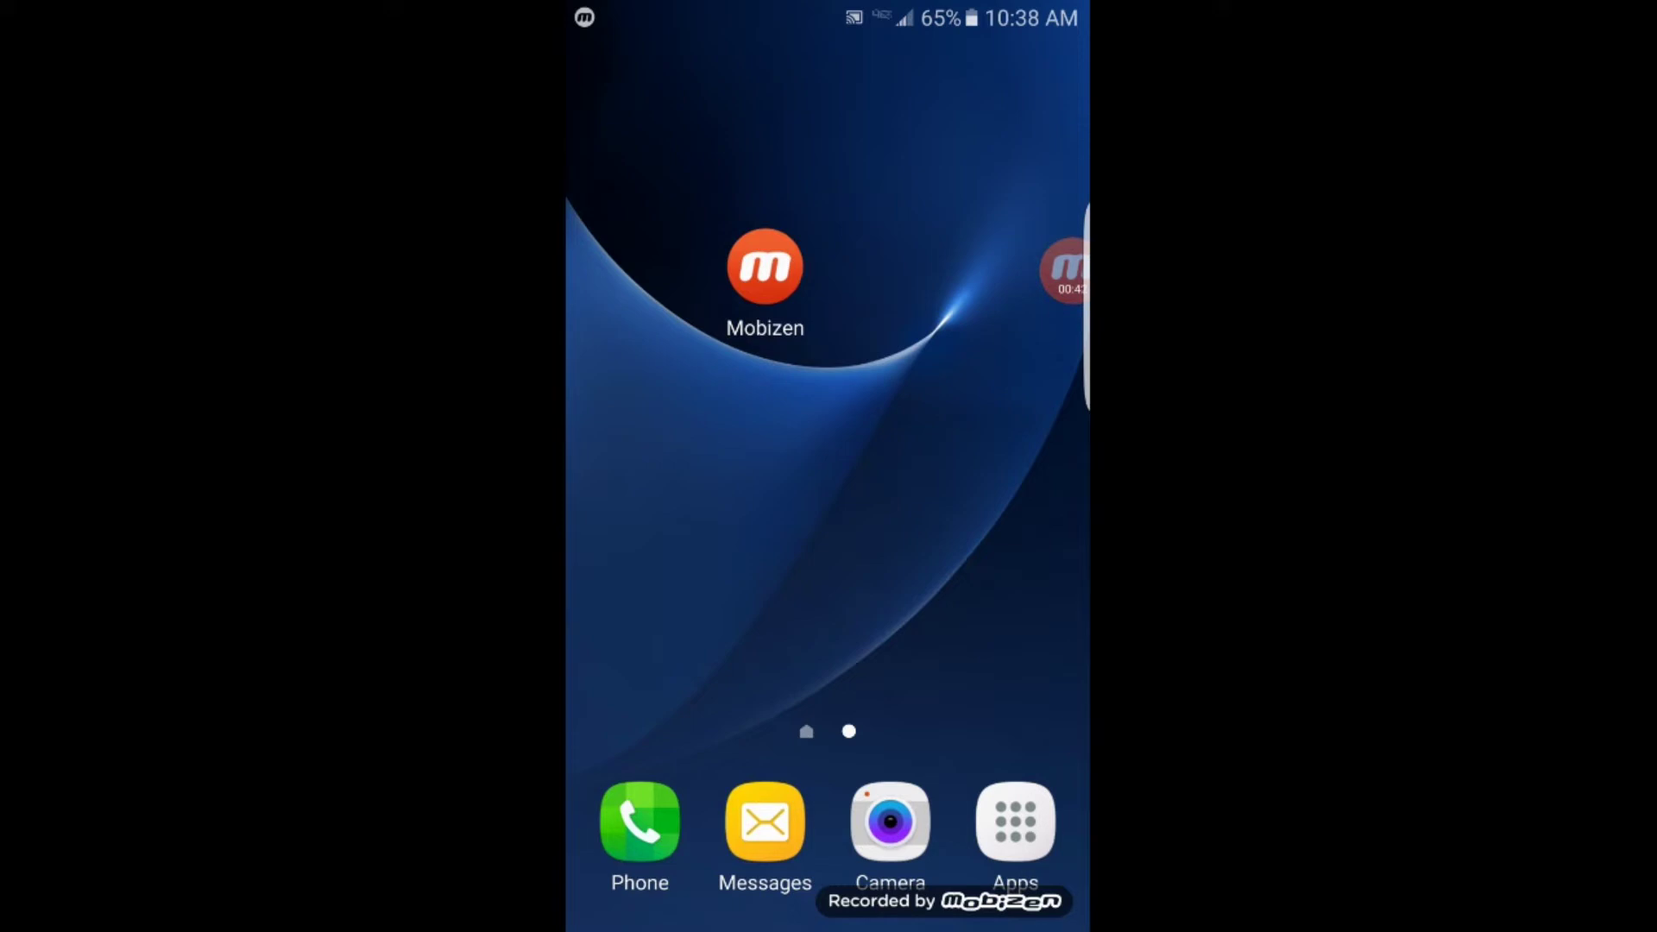
Launch and close the Play Store from the app list, then expand Mobizen's recording controls
click(1016, 821)
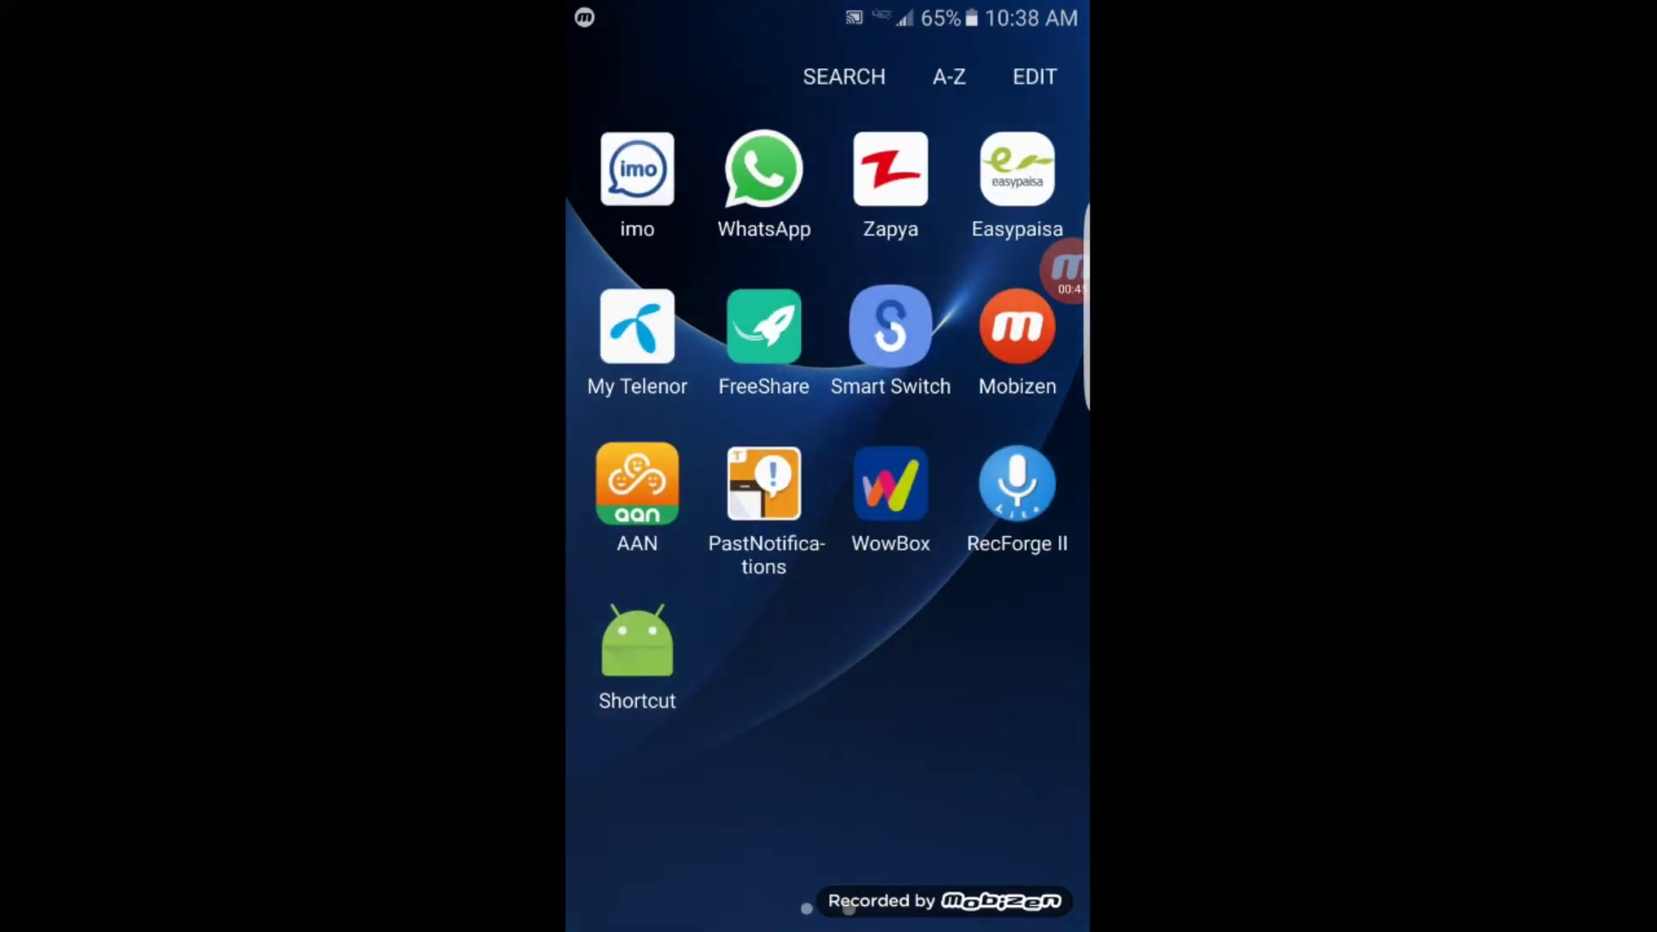
drag(648, 518, 1010, 518)
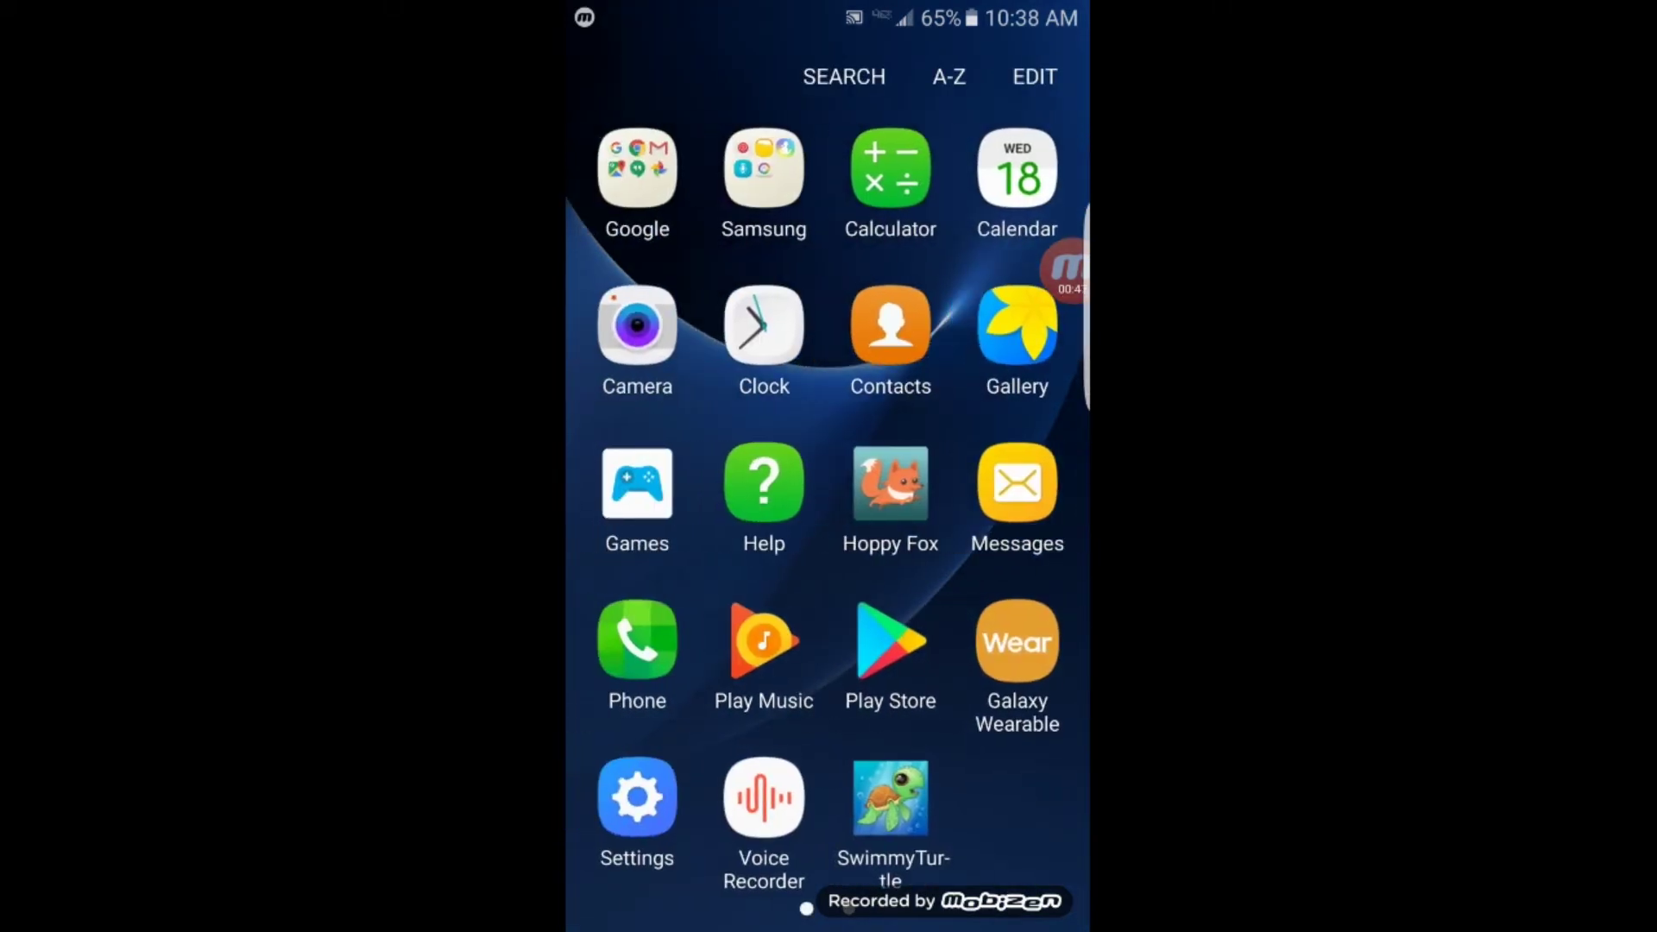
click(636, 795)
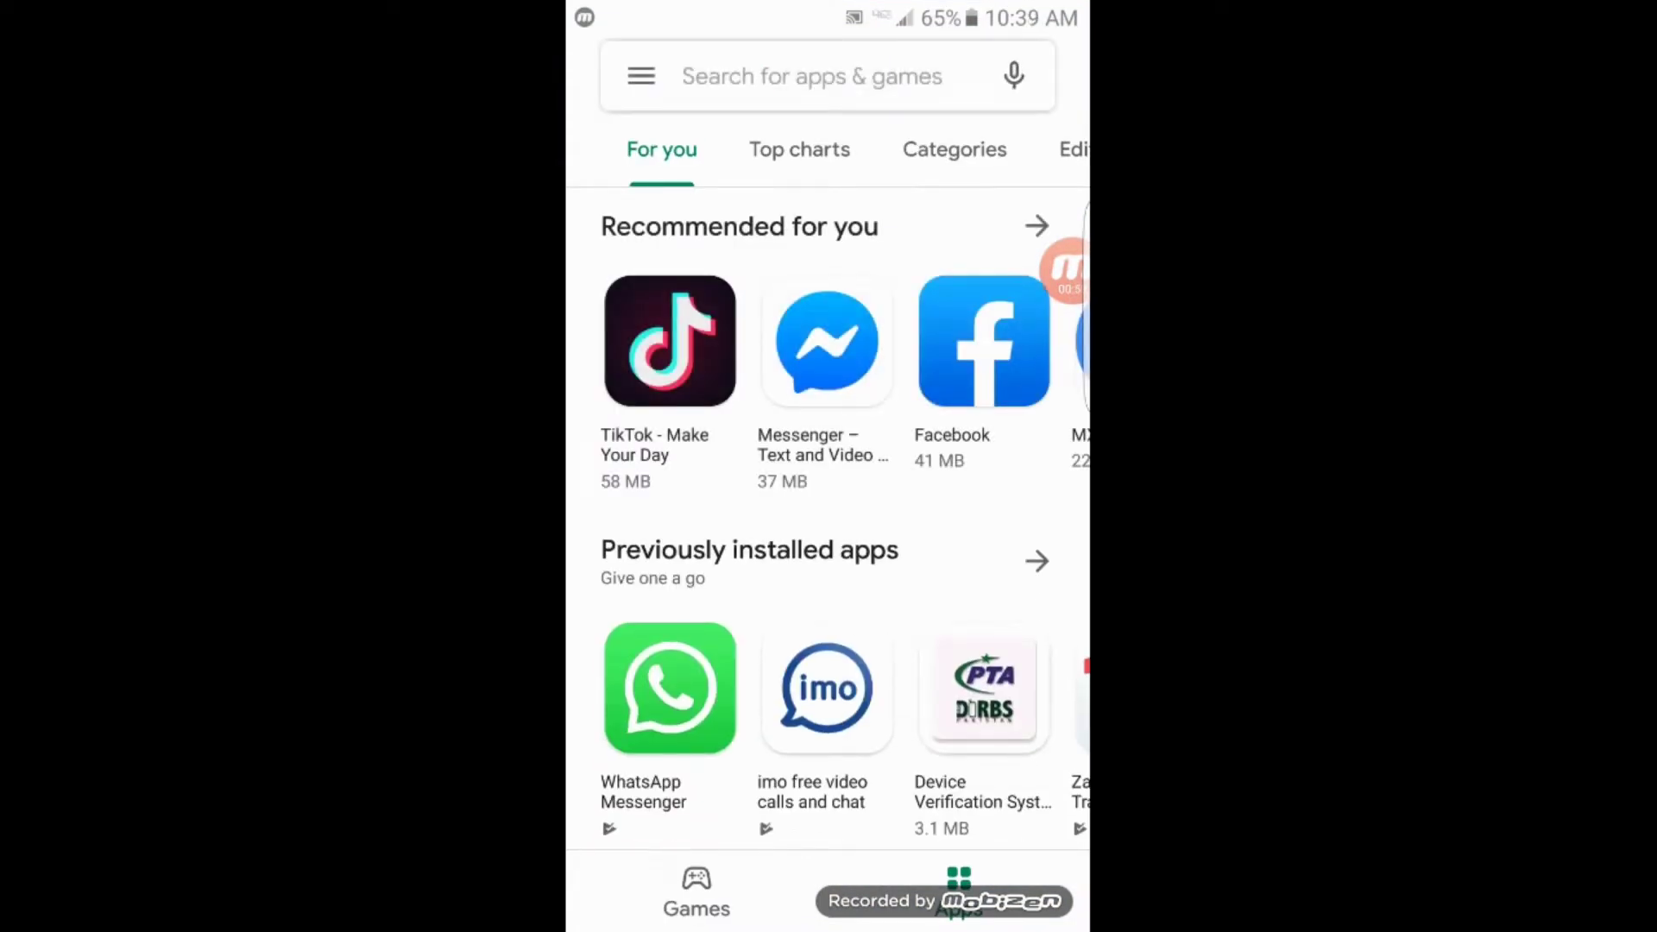
key(Home)
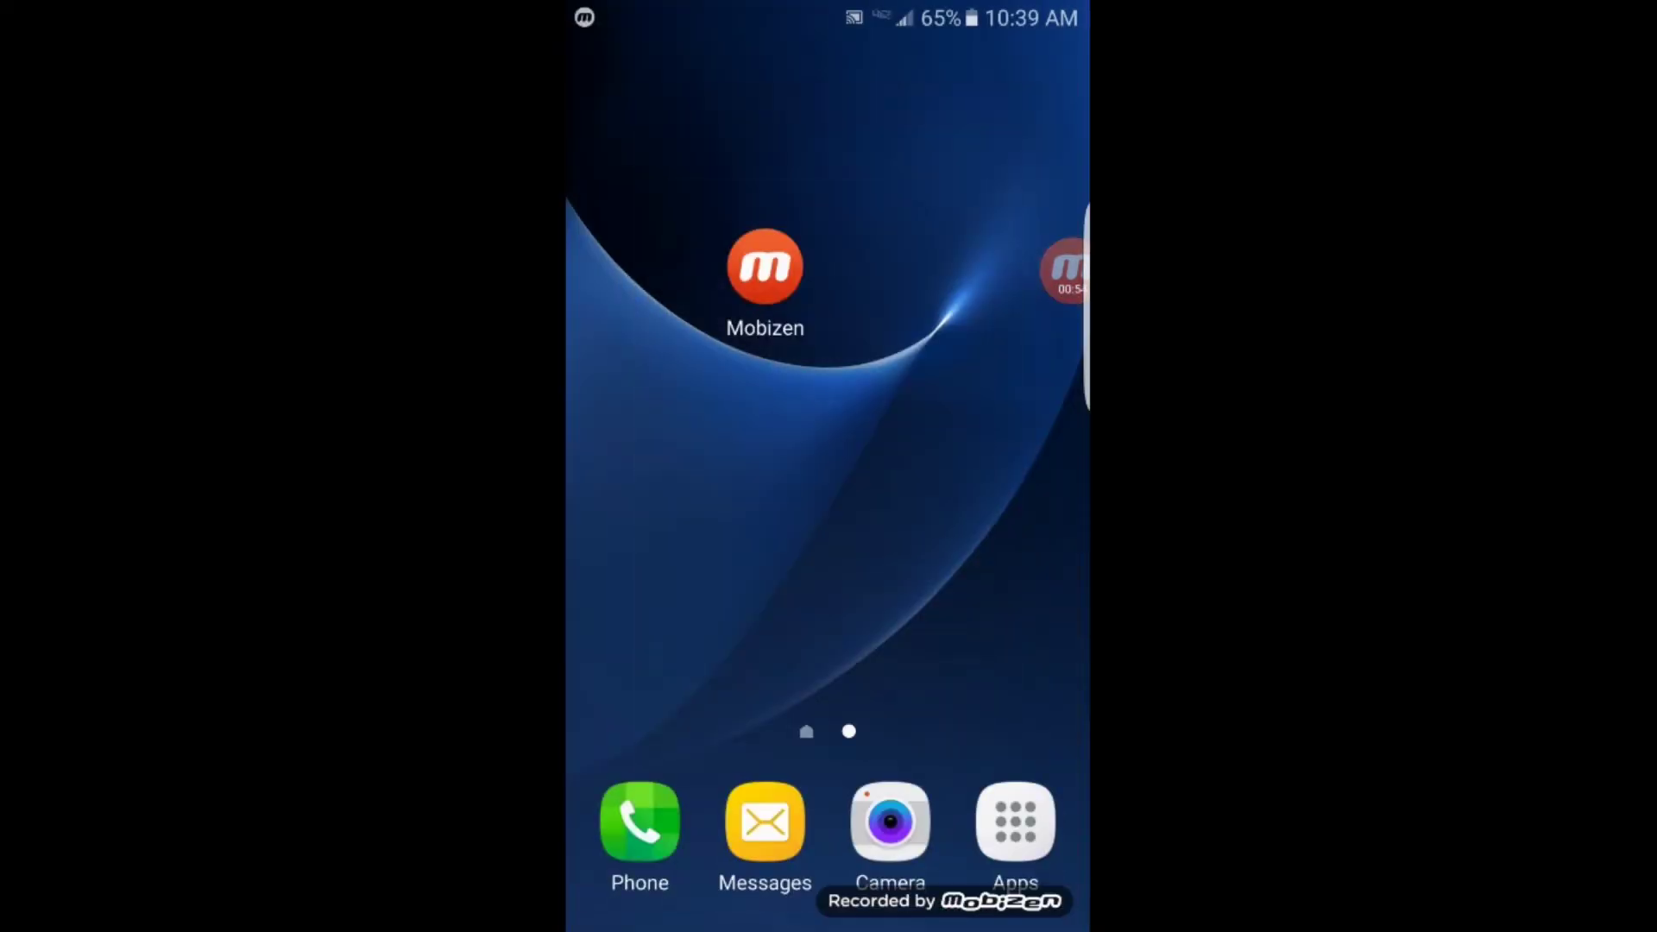
click(1064, 270)
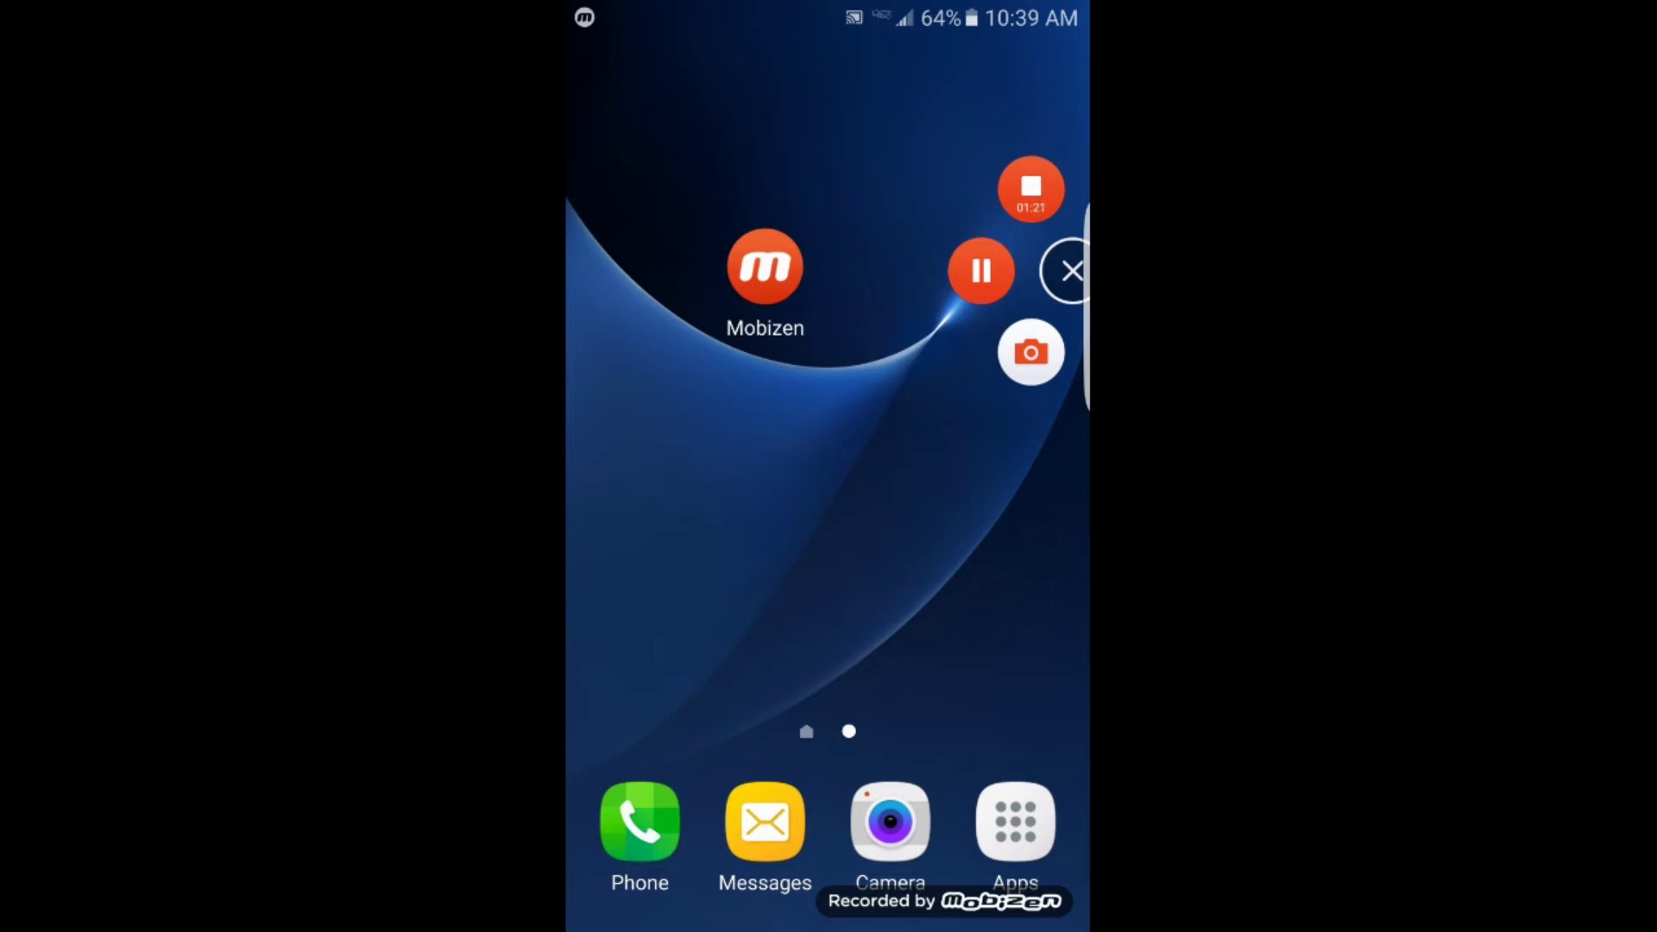
Launch and close WhatsApp from the app drawer, then open the Phone dialer
click(1016, 822)
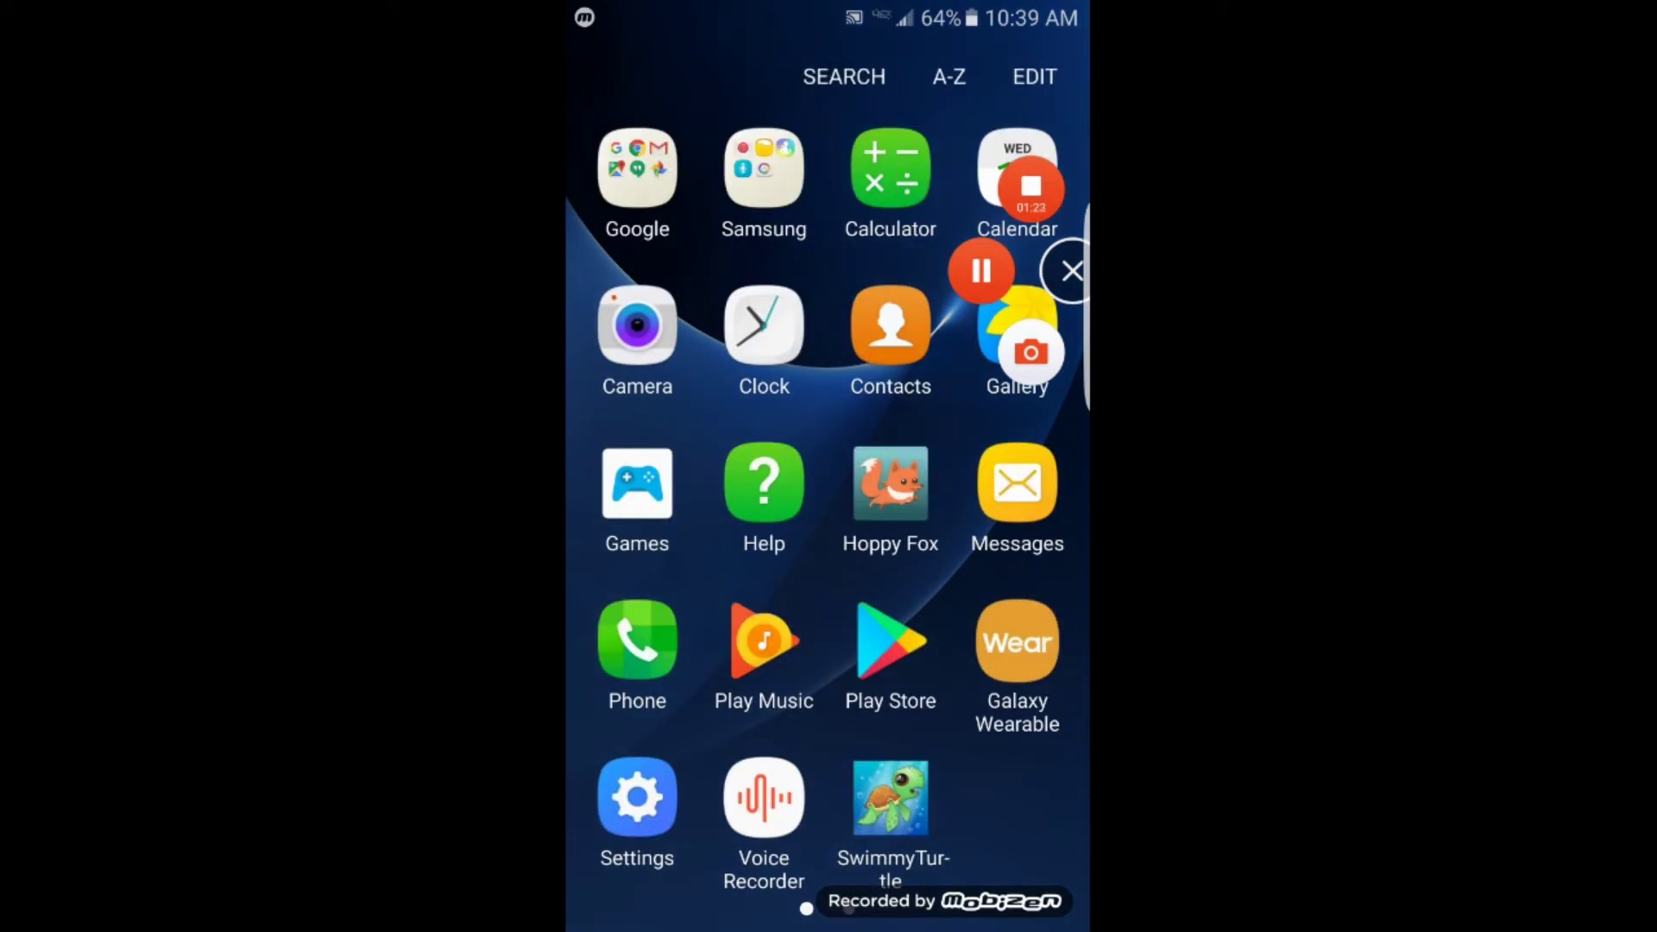
drag(985, 582, 648, 583)
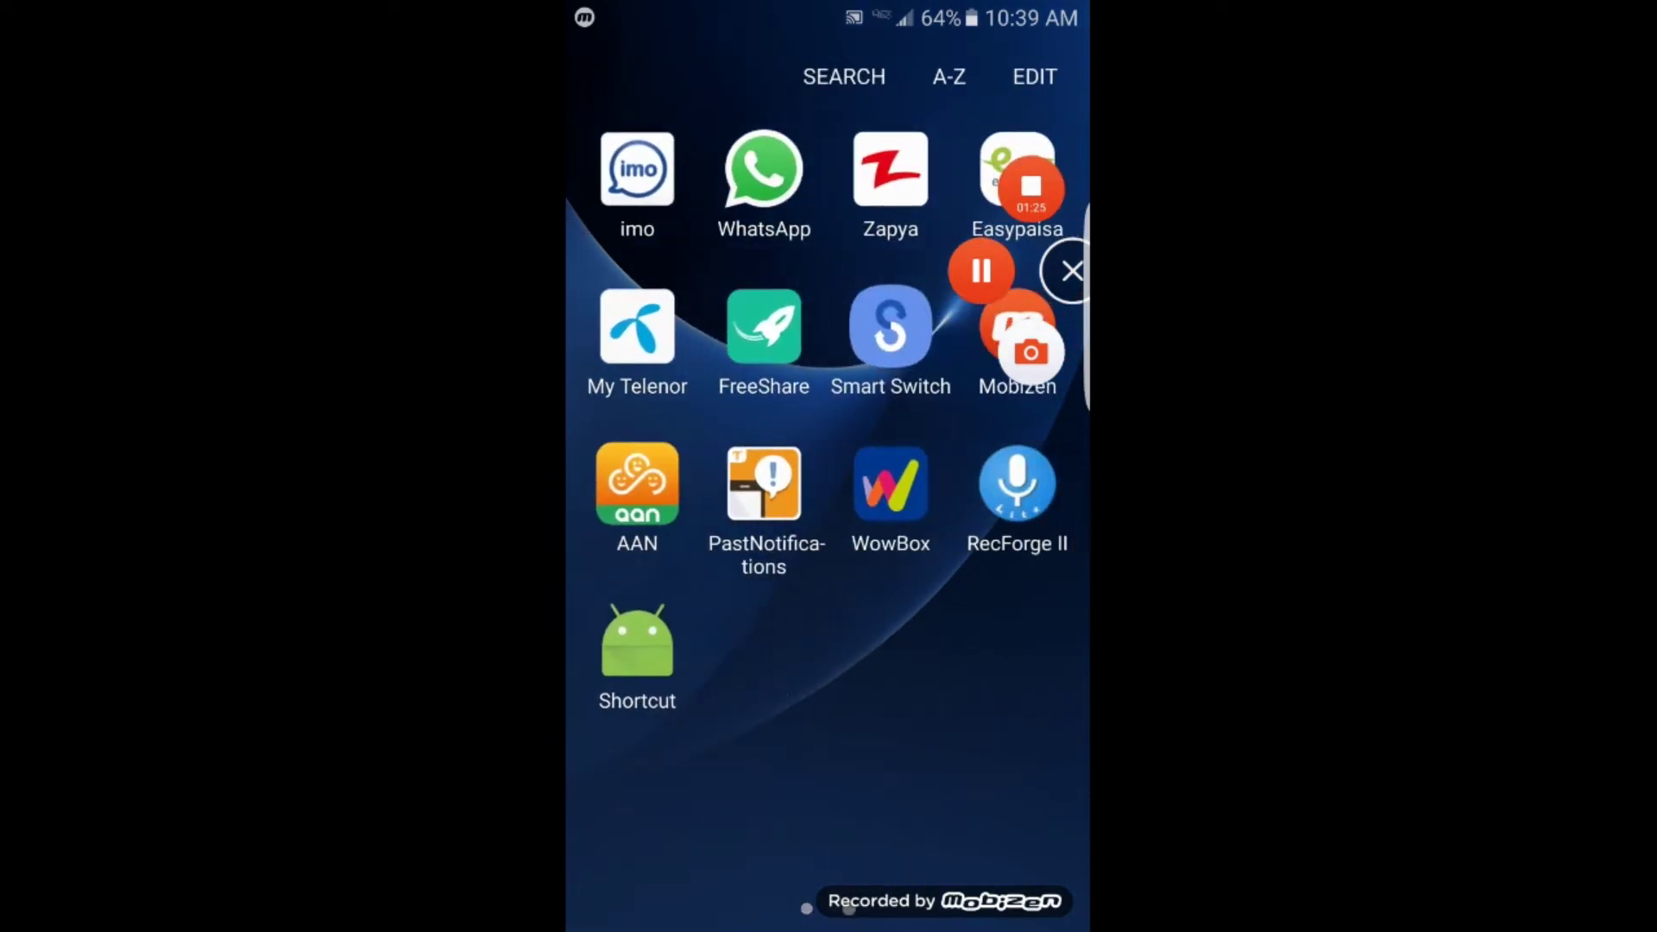
click(764, 170)
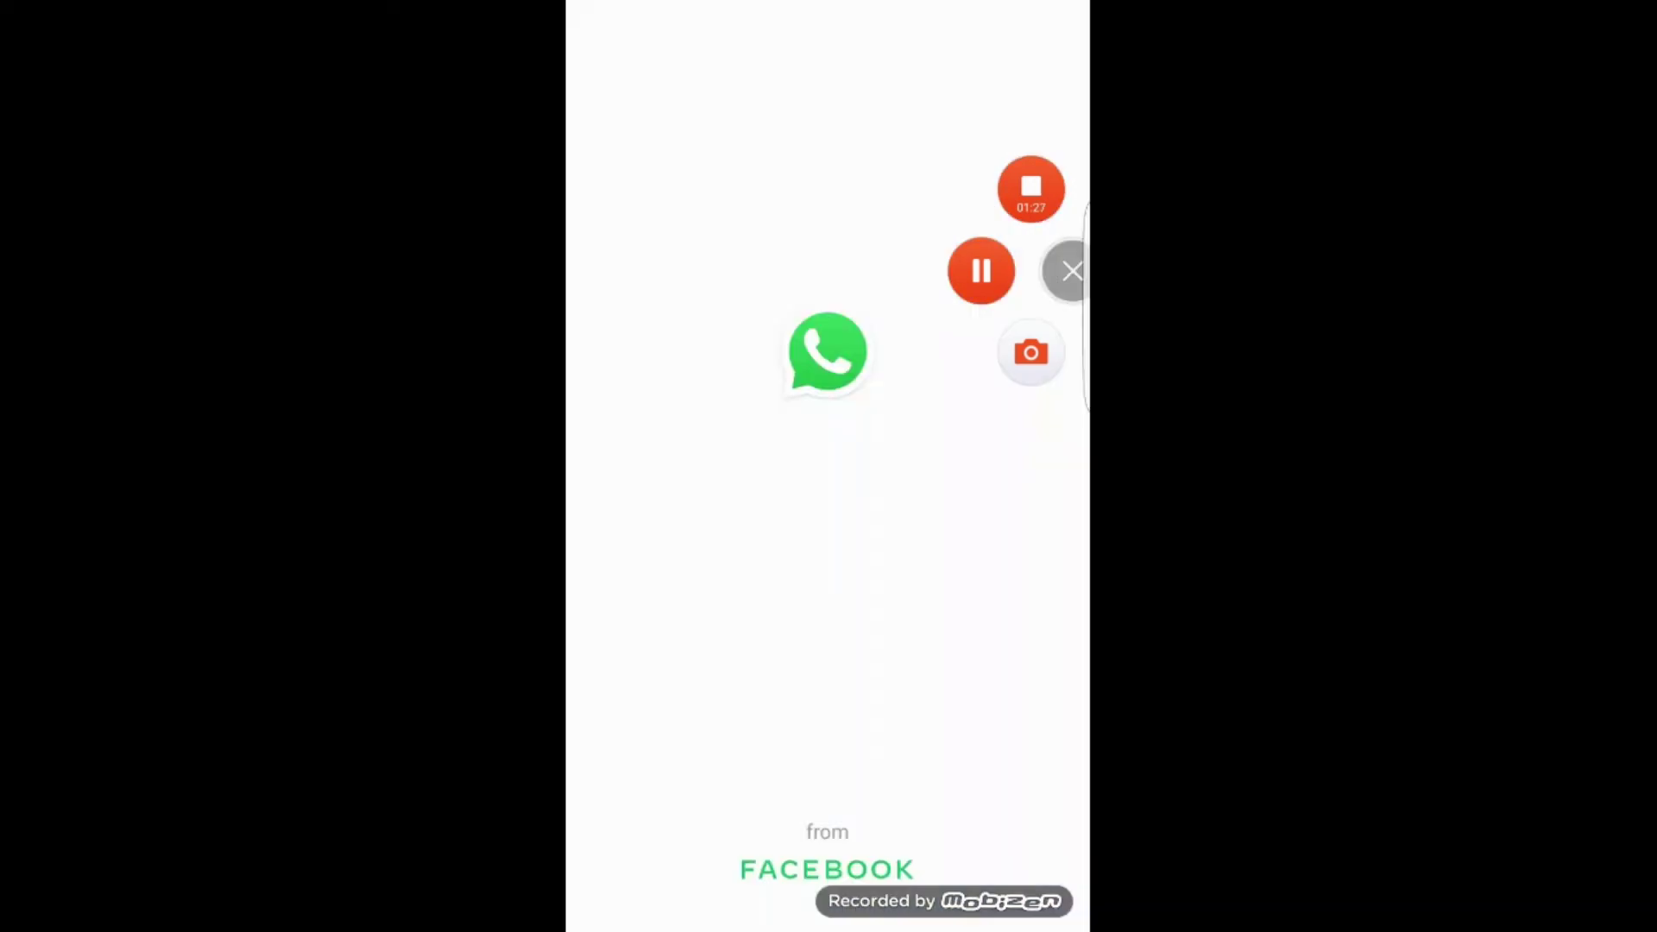
key(Escape)
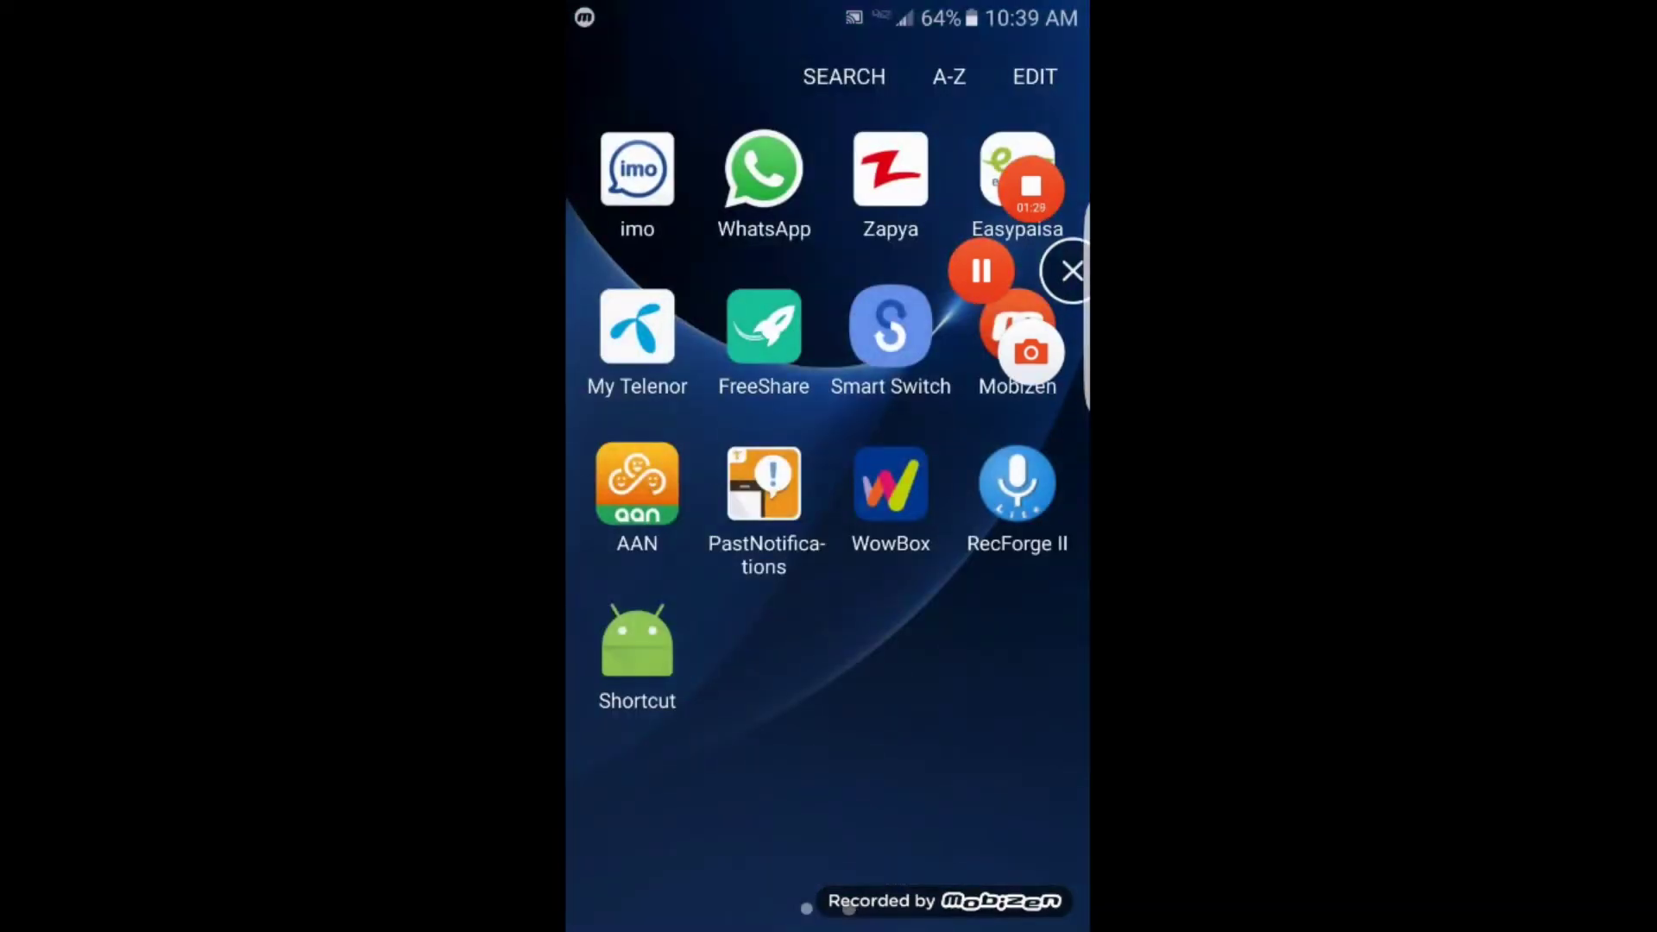
drag(648, 583, 985, 582)
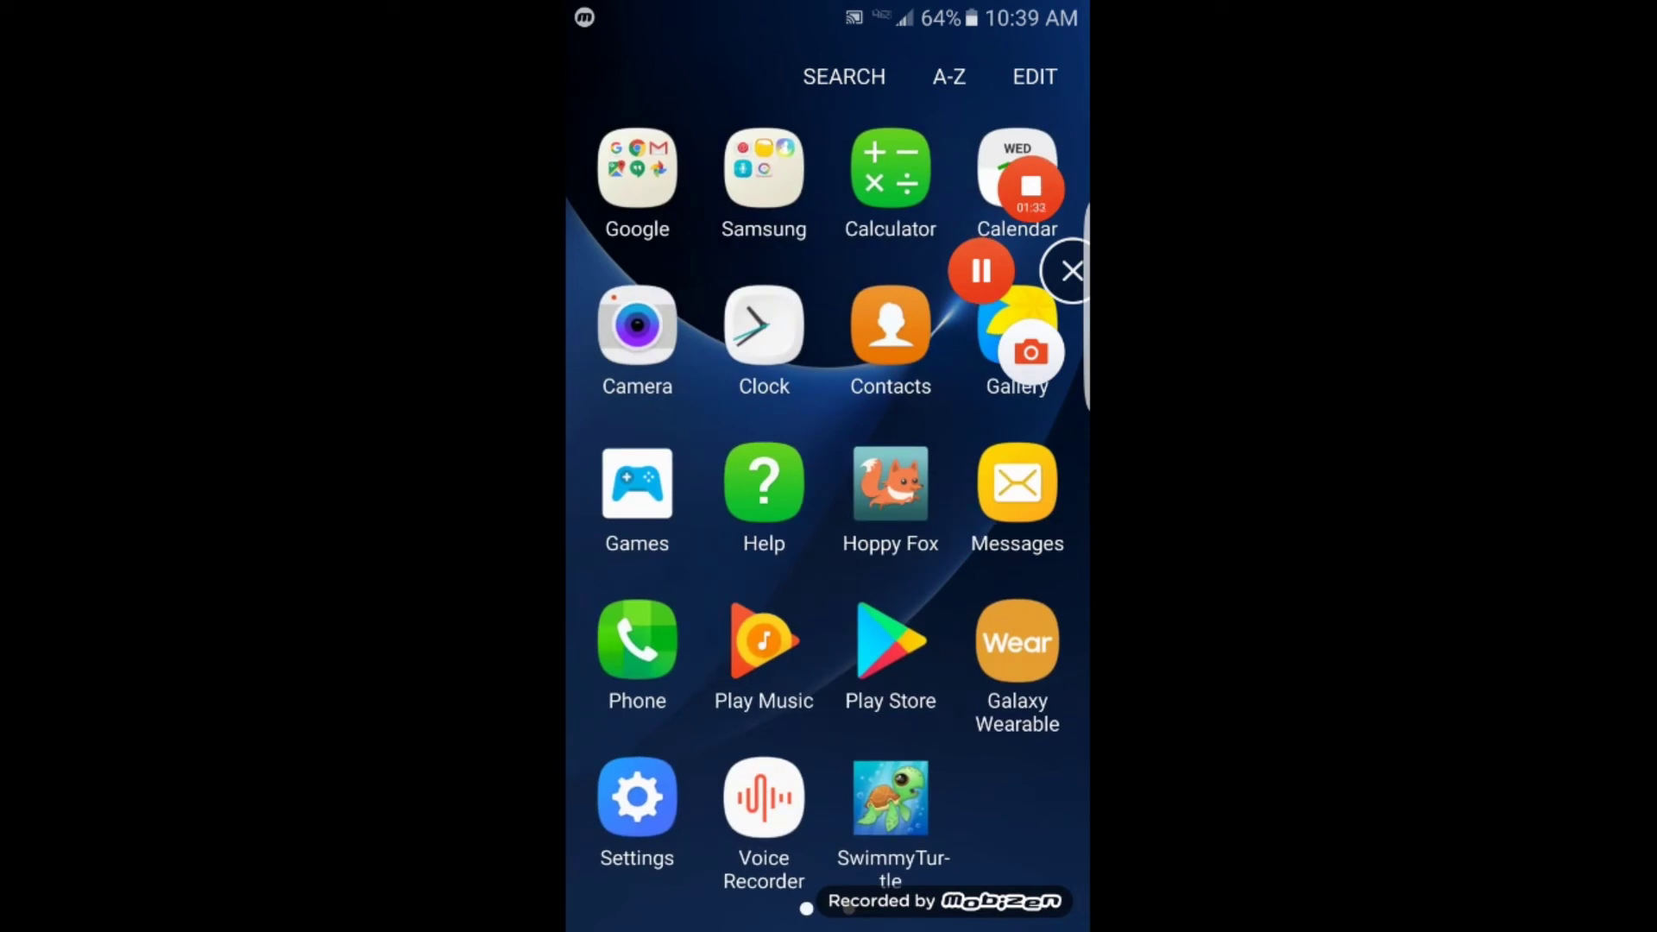
click(637, 639)
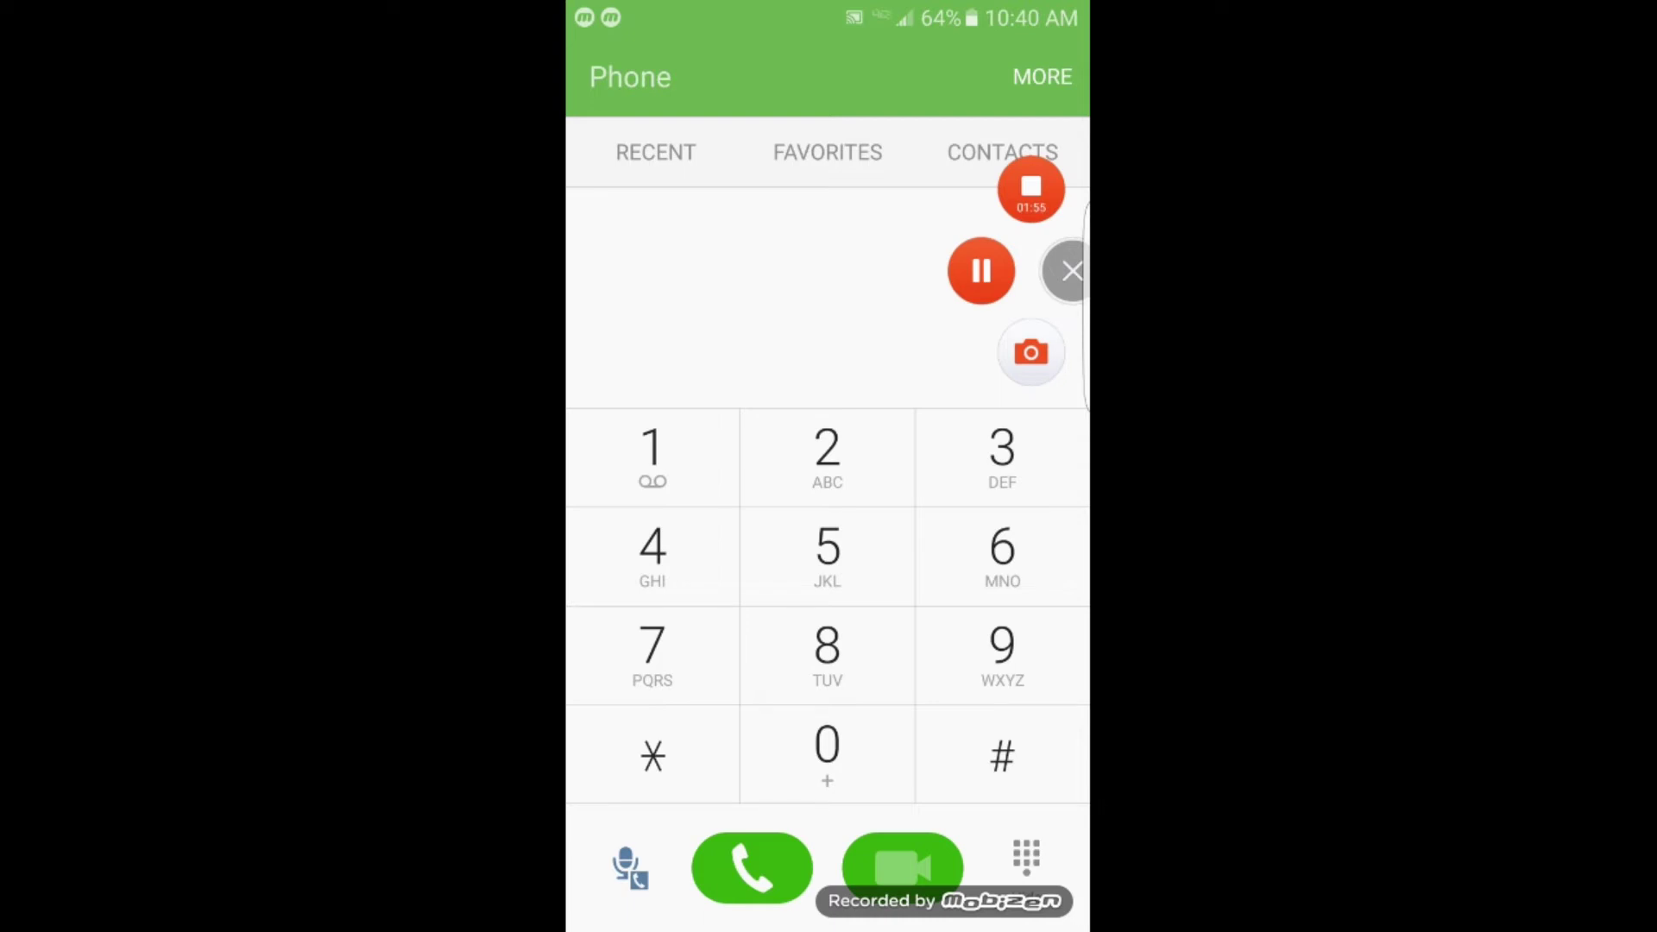
Leave the dialer for the home screen and bring up the full app list
key(Home)
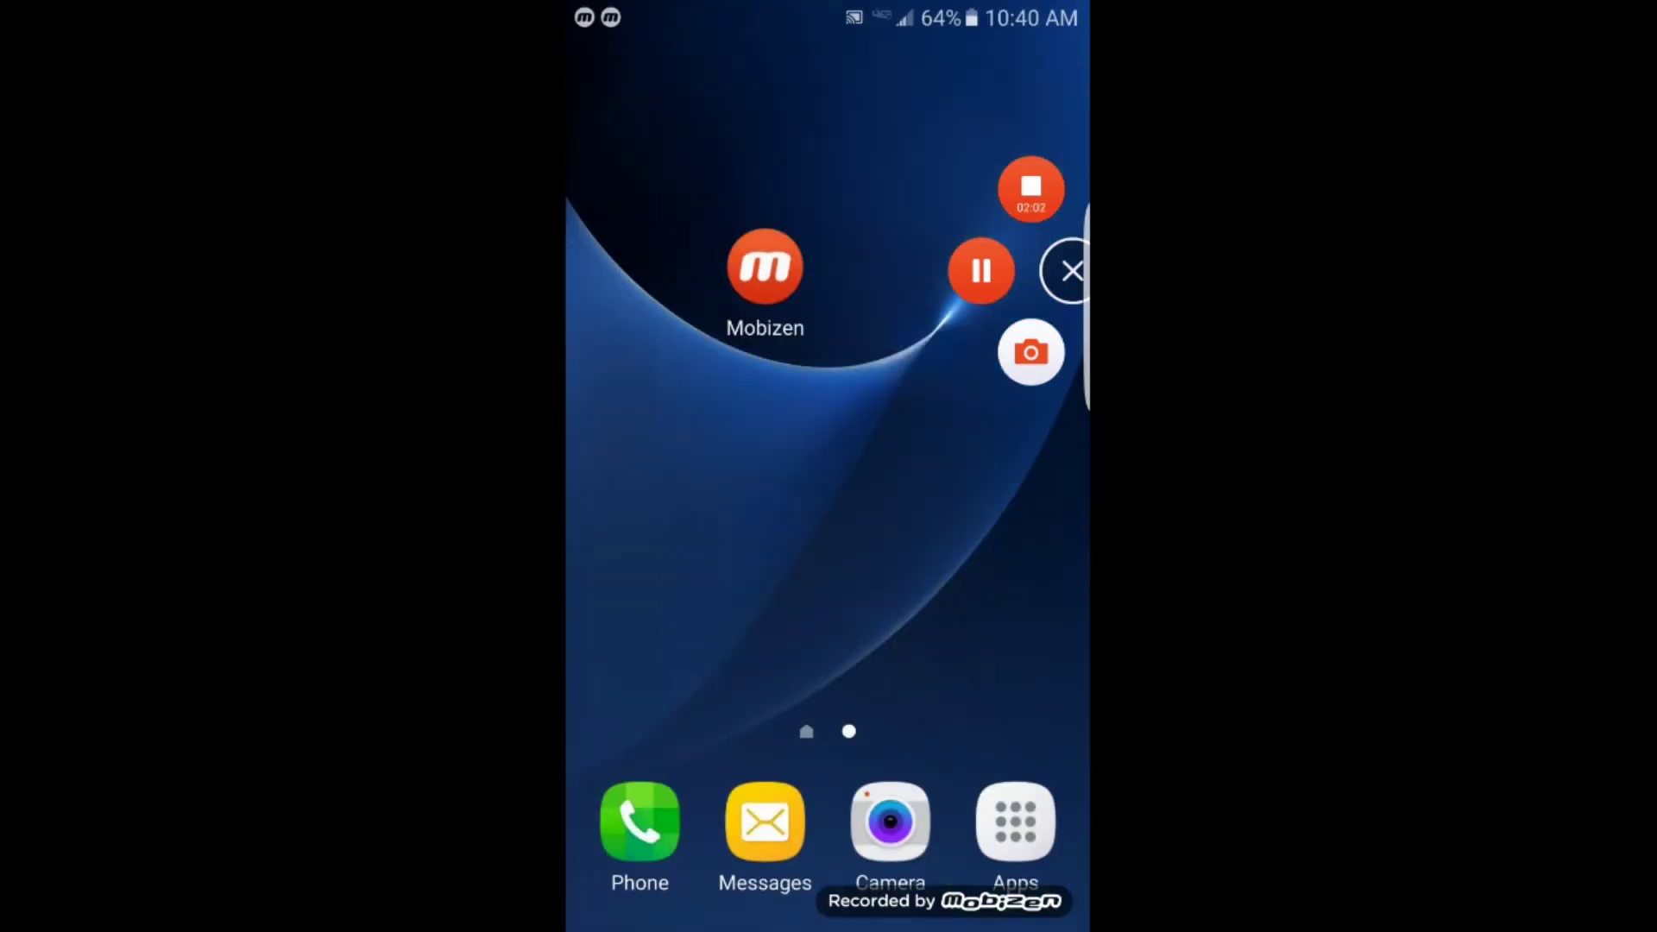
click(1015, 821)
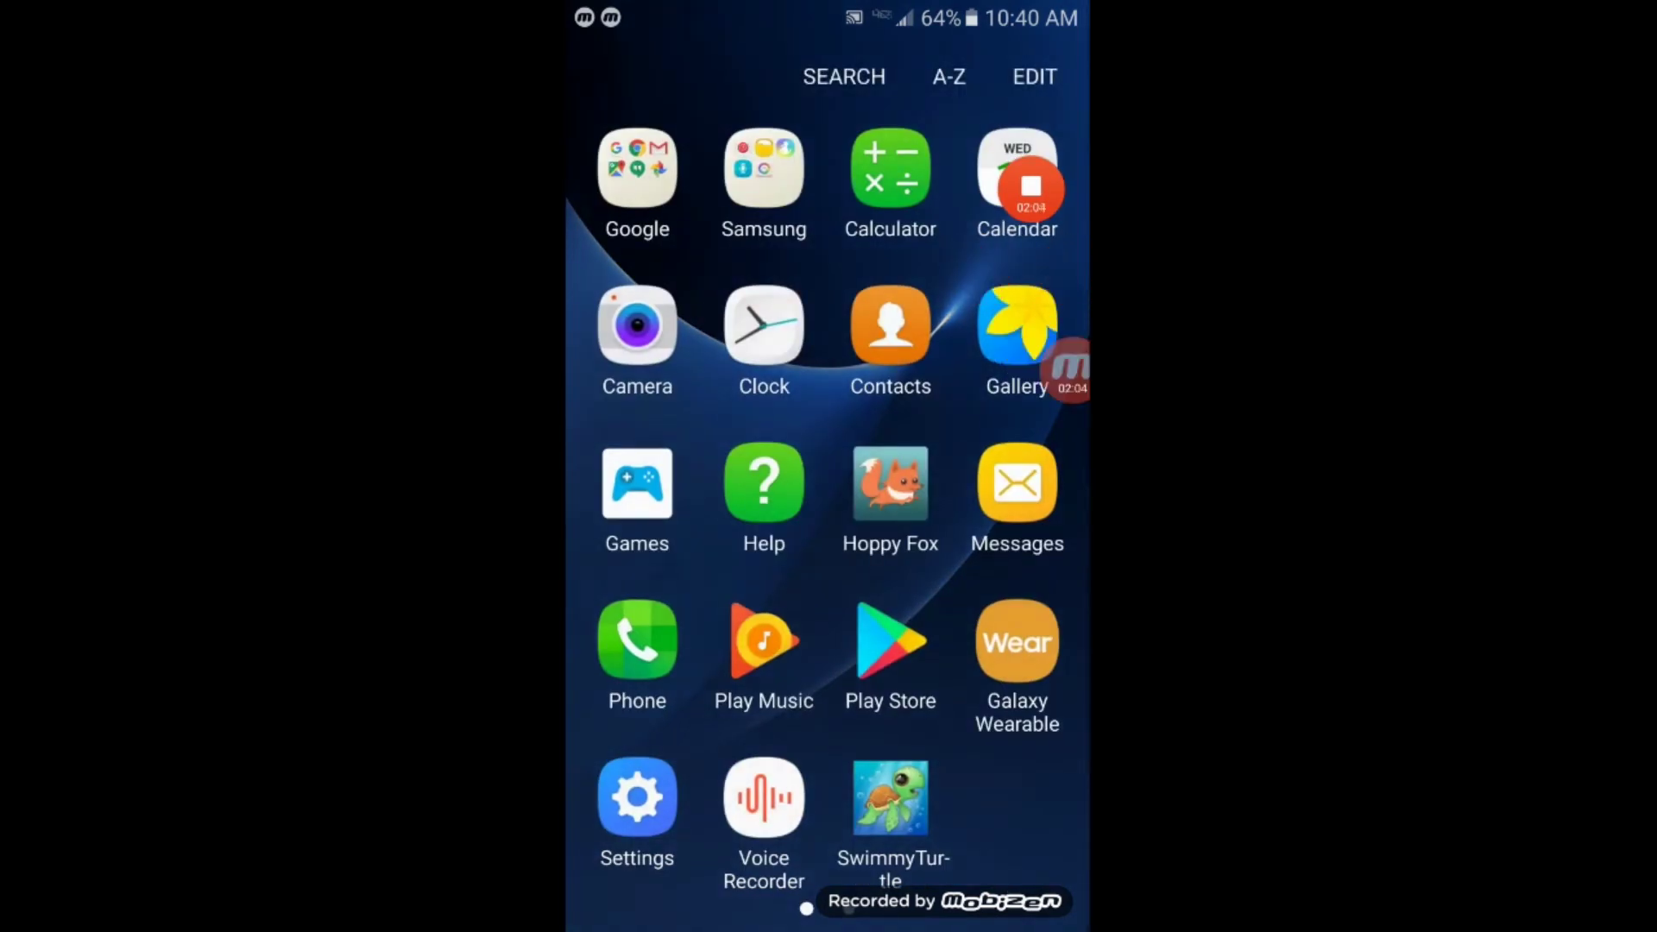
View the dialer screenshot in Gallery's Screenshots album, go home, and expand Mobizen controls
click(1019, 169)
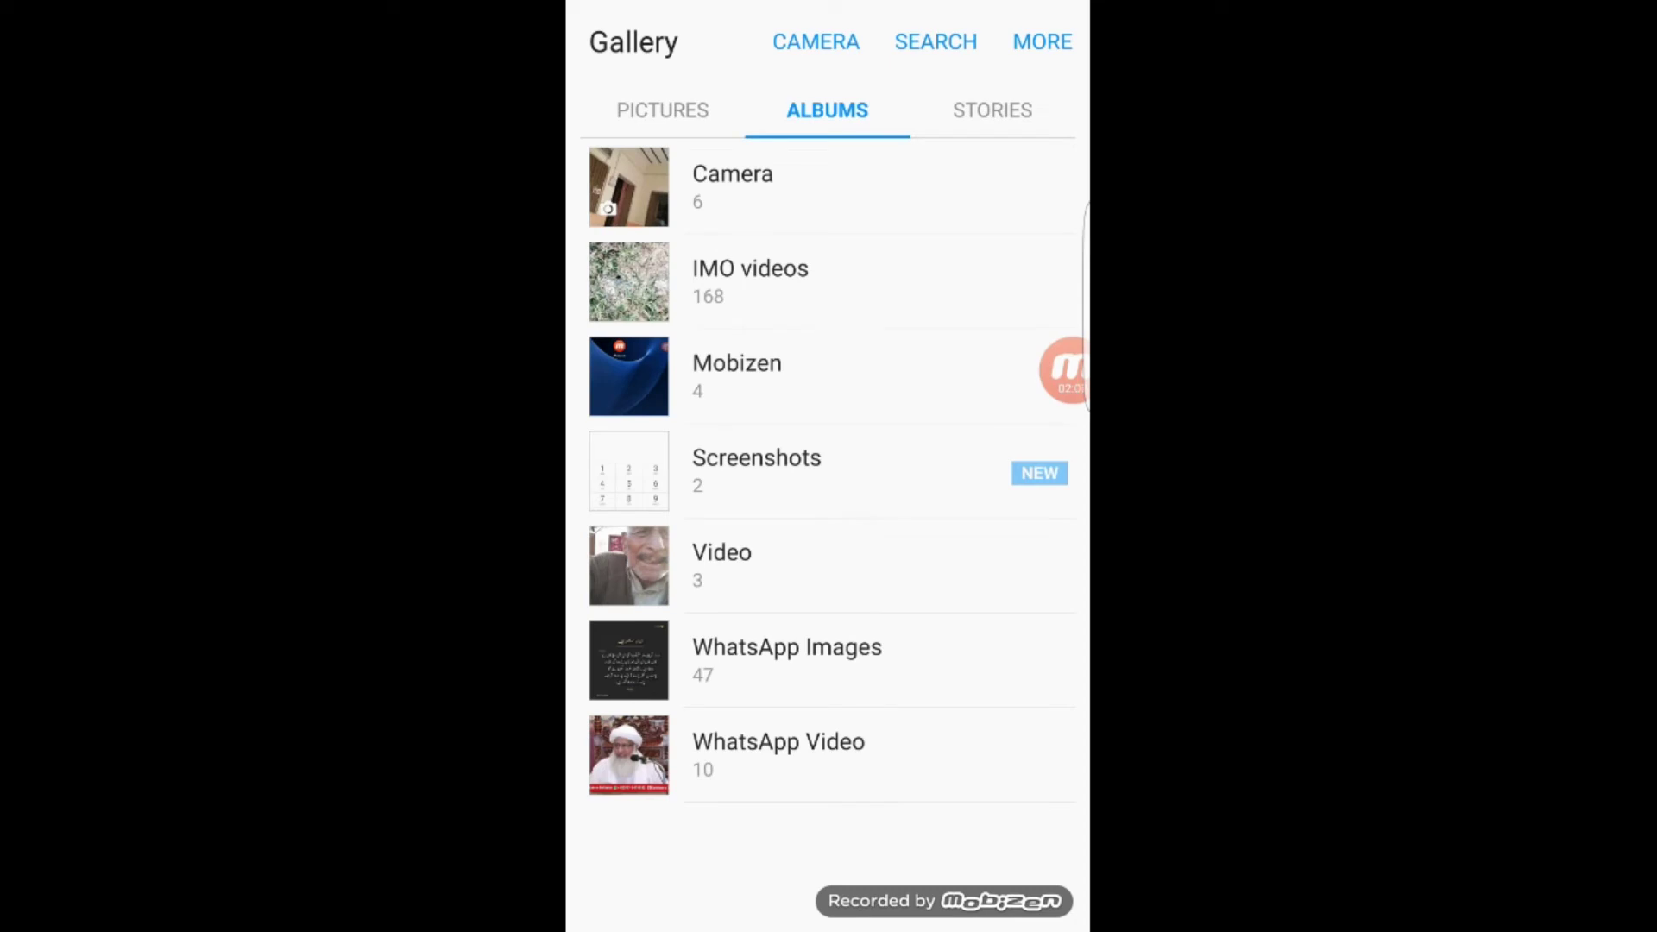
click(756, 469)
click(631, 146)
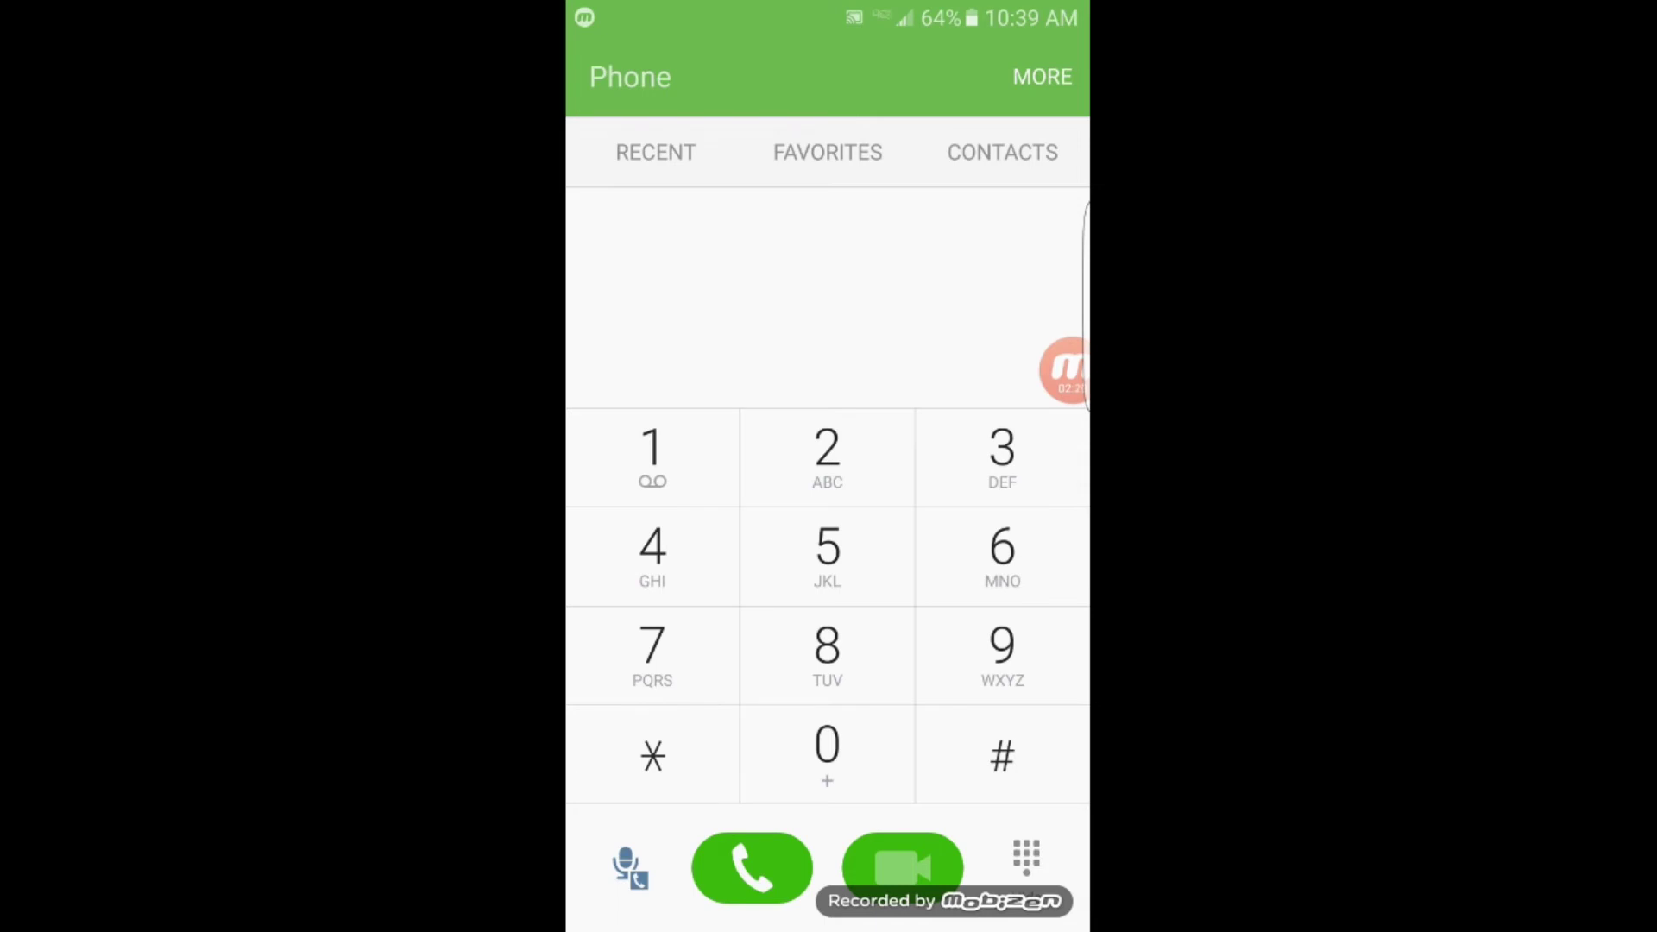
key(Home)
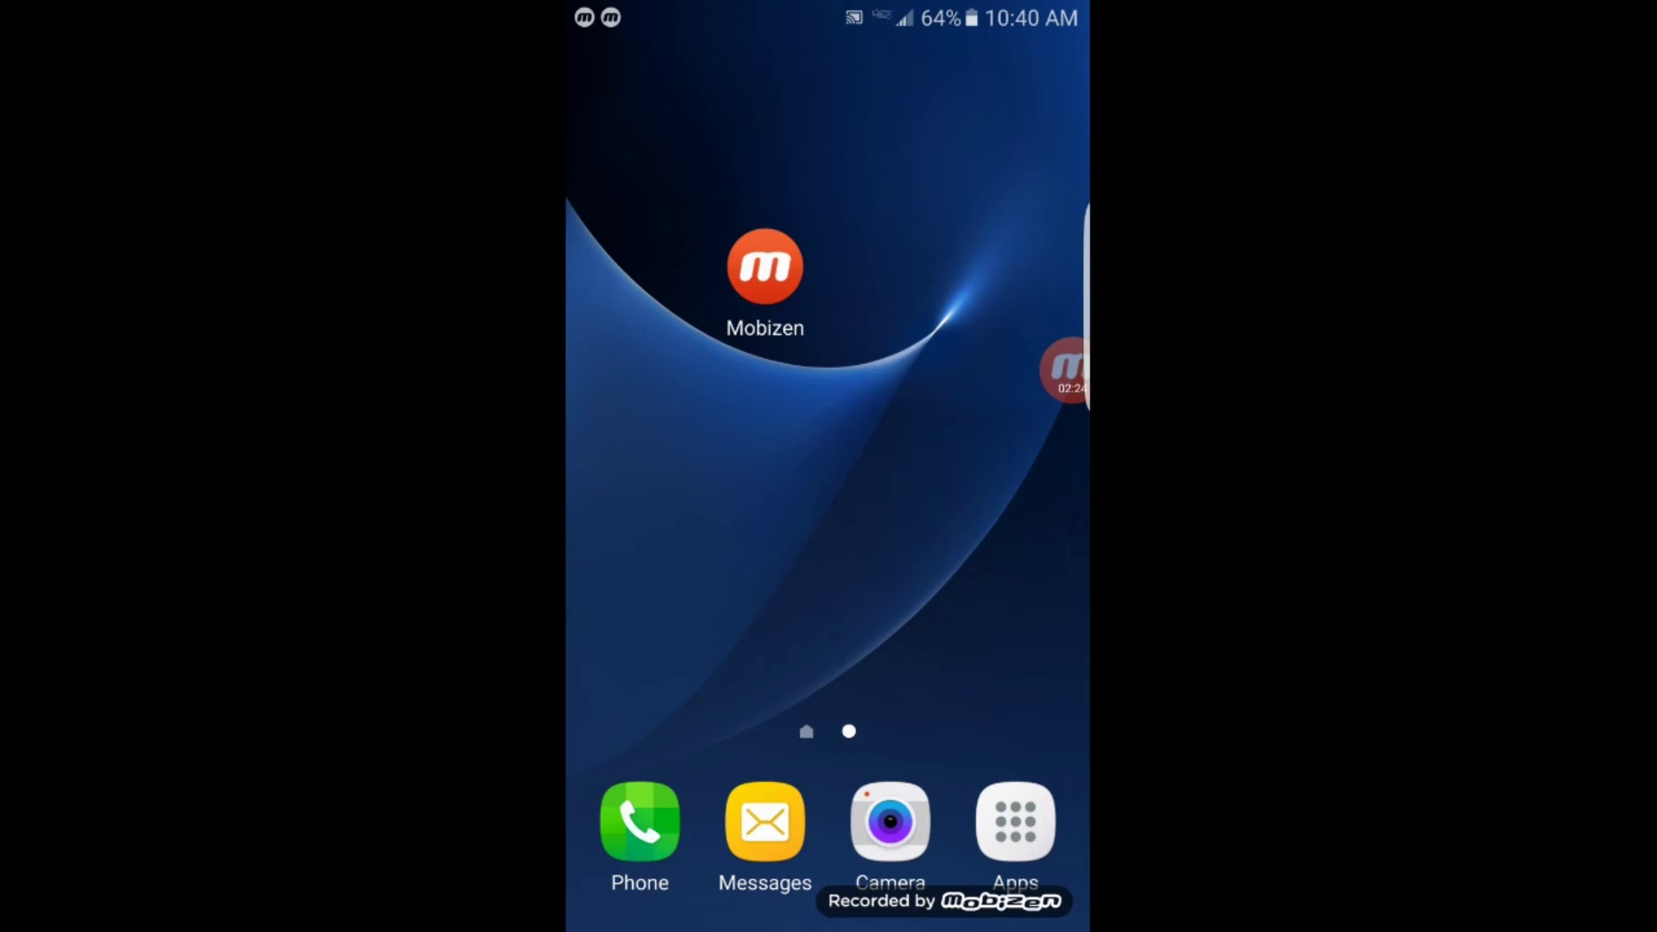
click(1066, 370)
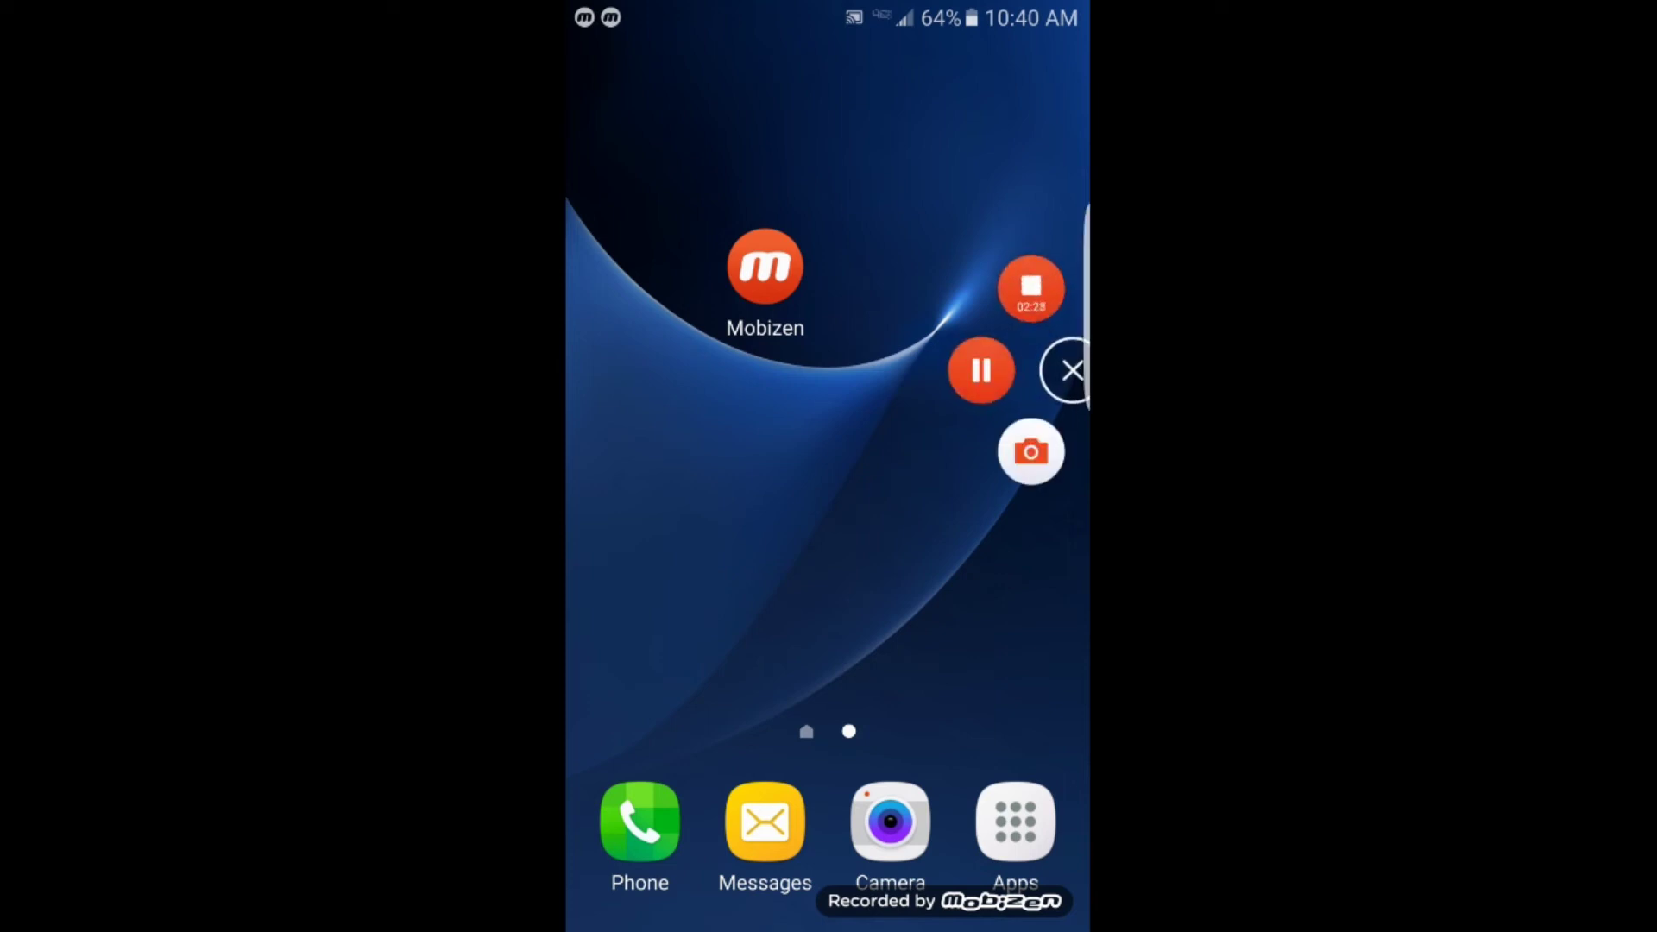